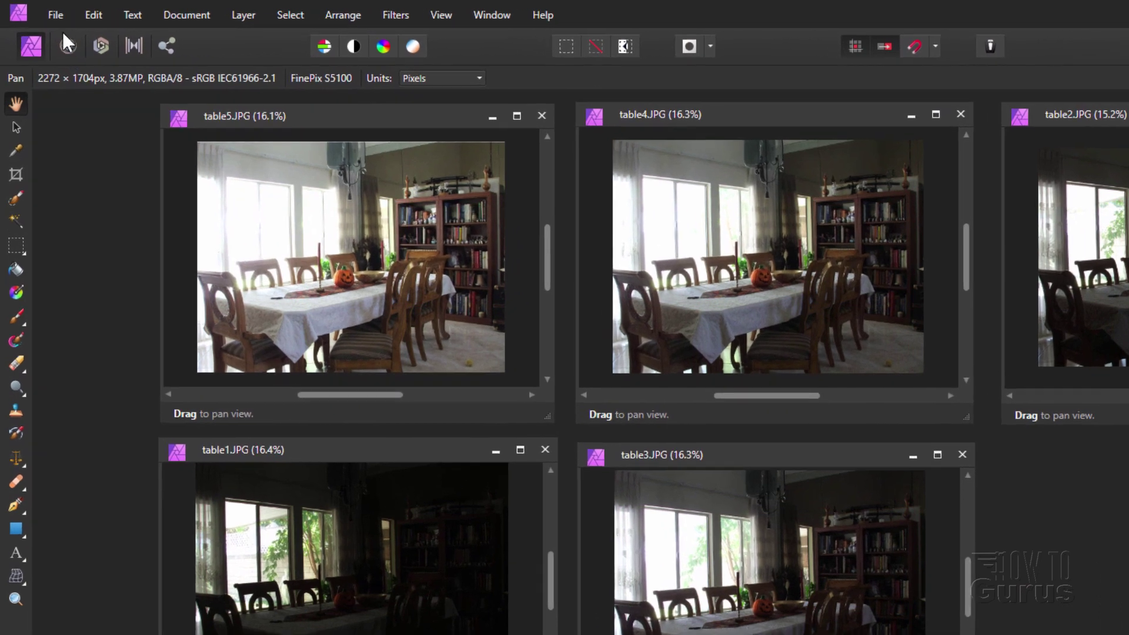
Start a new HDR merge and add the five table exposures, table1 to table5
click(39, 11)
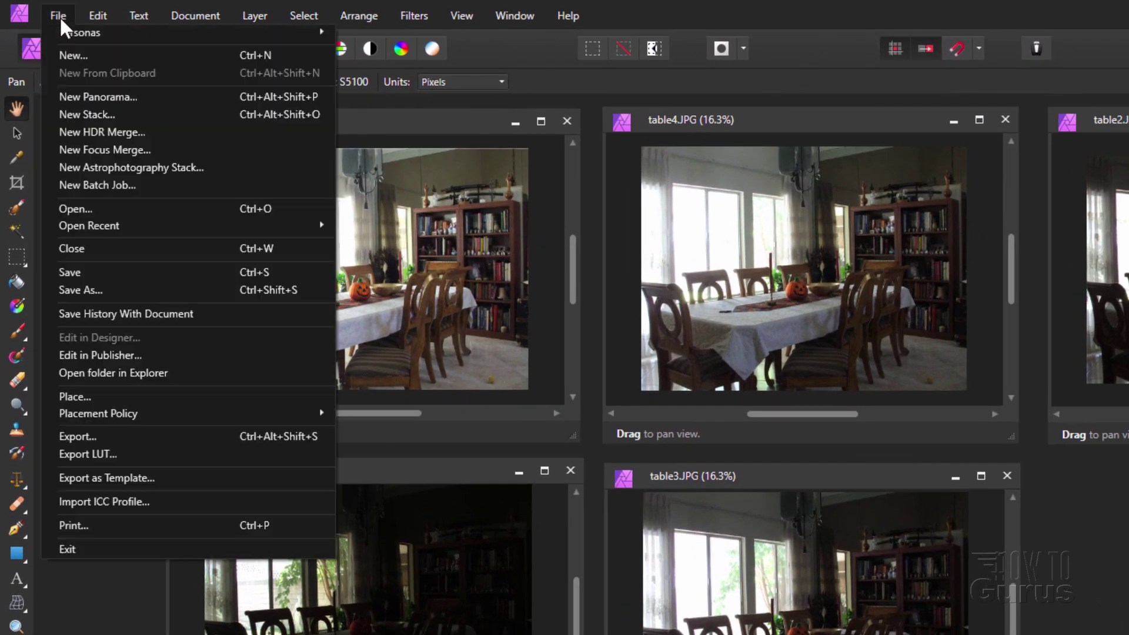
click(114, 133)
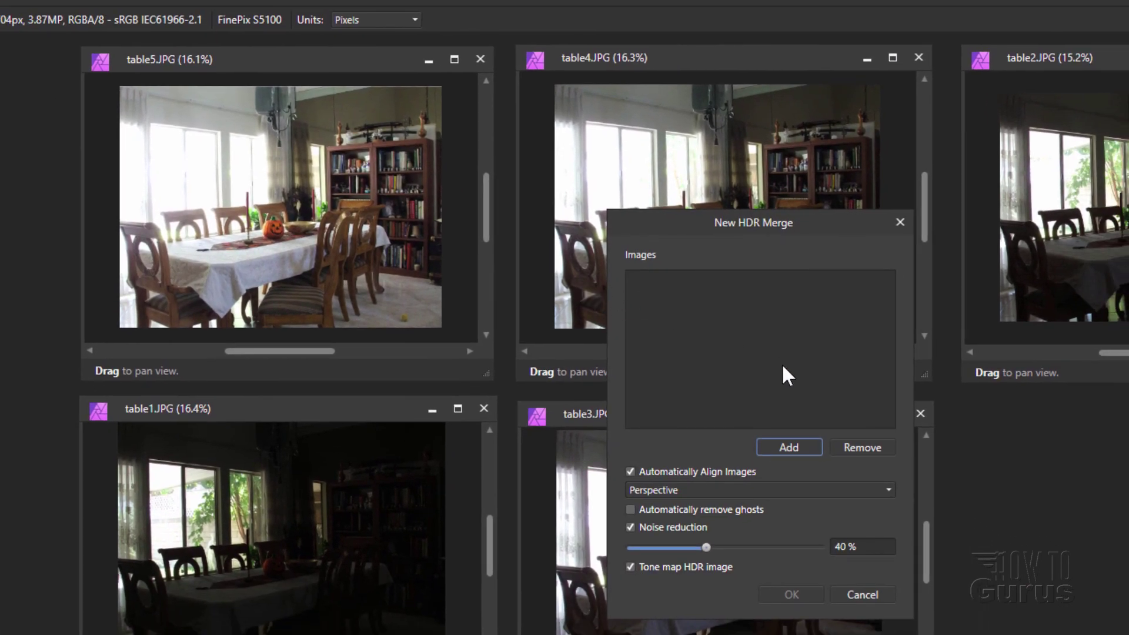
click(795, 450)
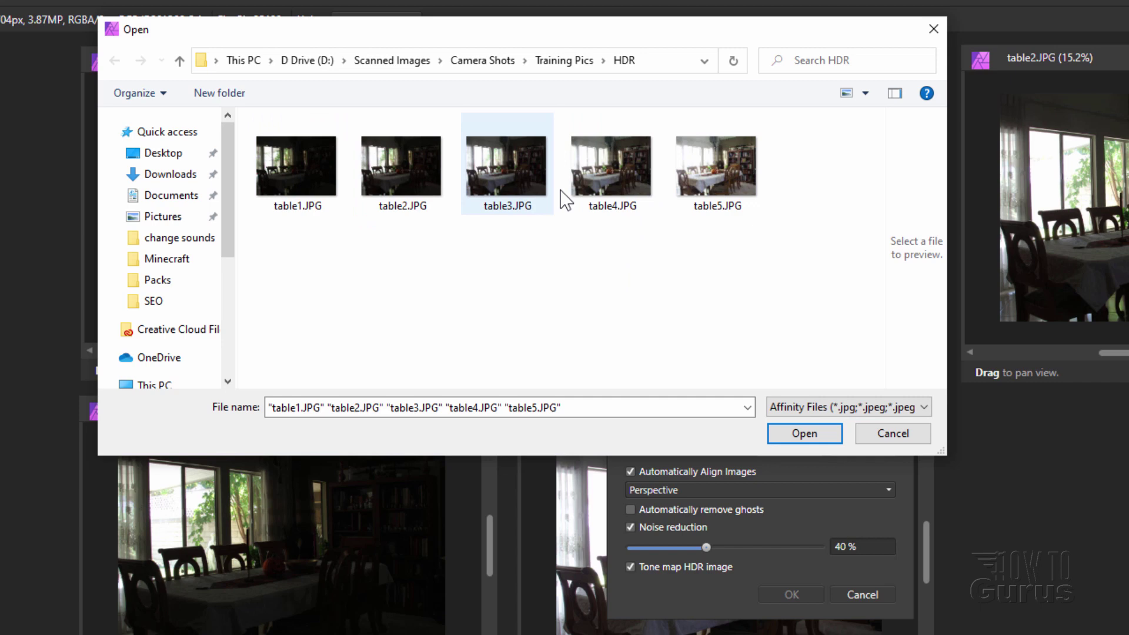
drag(800, 252, 323, 144)
click(822, 432)
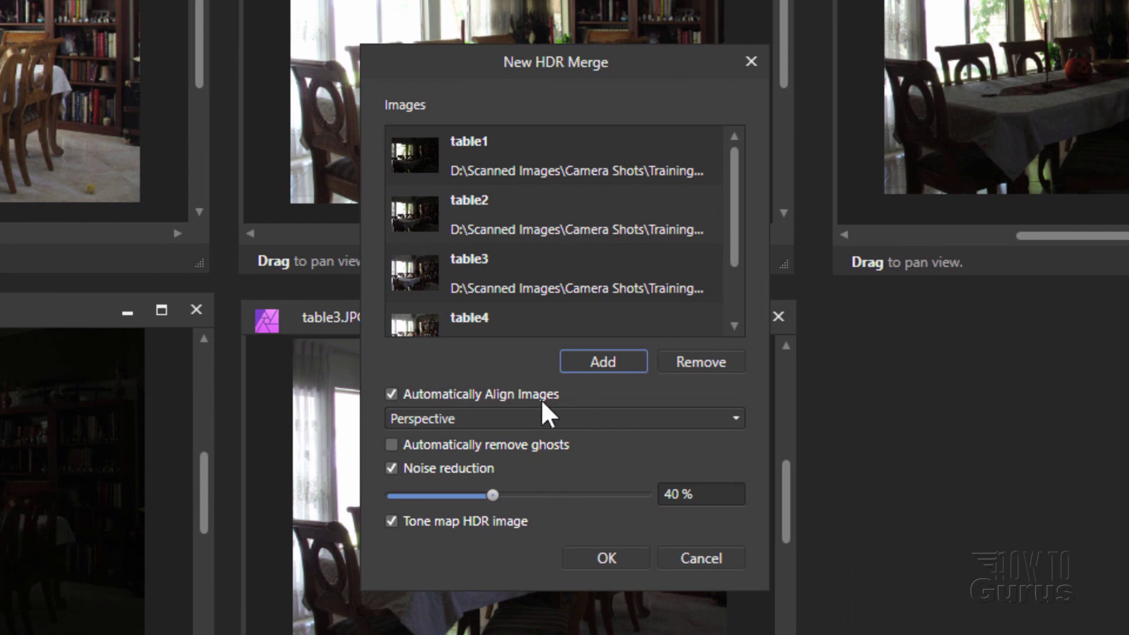
Align by scale, rotate and translate with automatic ghost removal, then run the merge
click(735, 429)
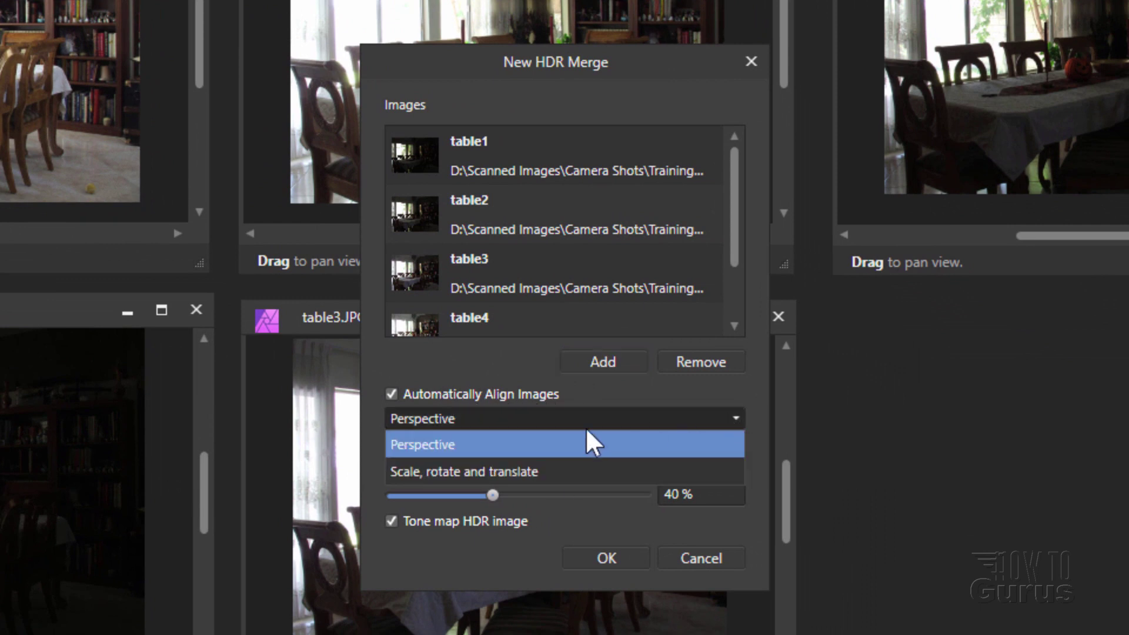
click(507, 469)
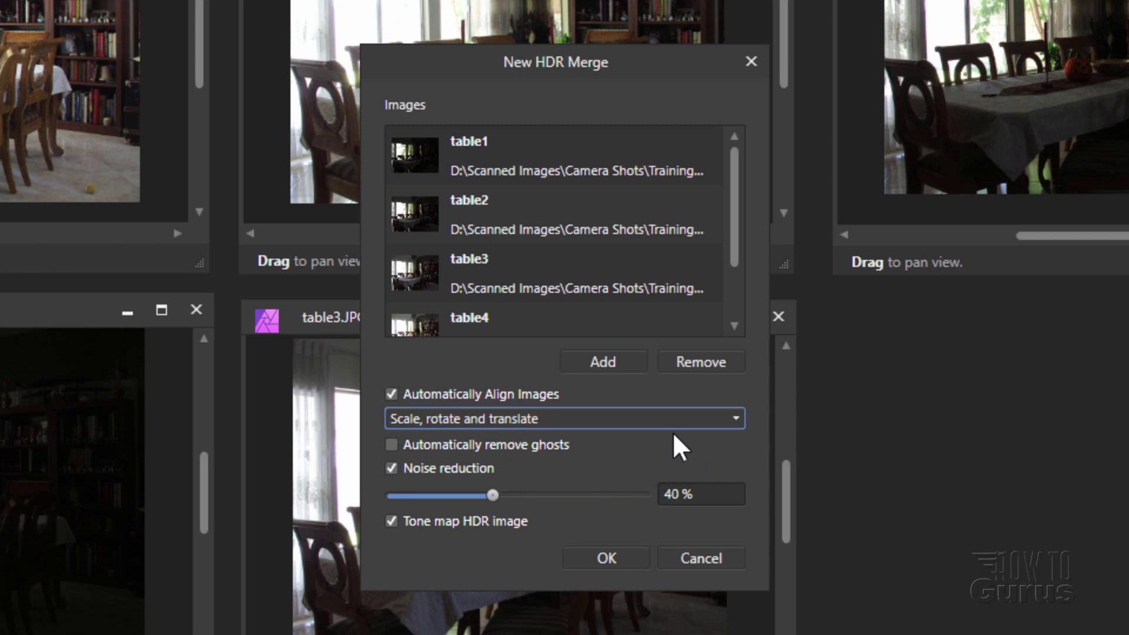
click(392, 446)
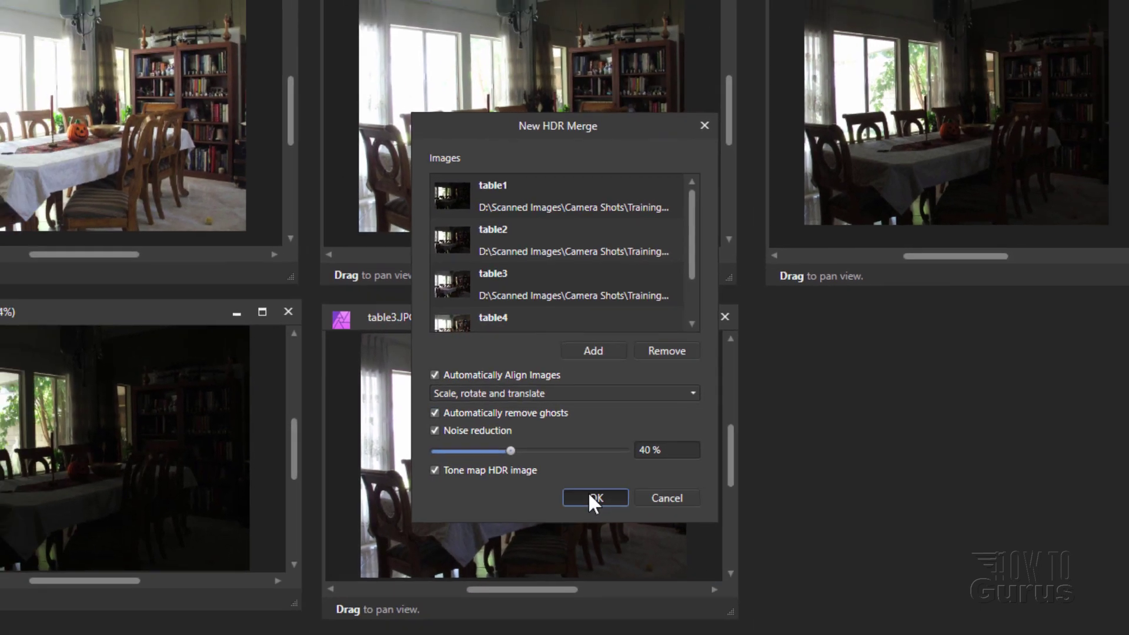
click(595, 553)
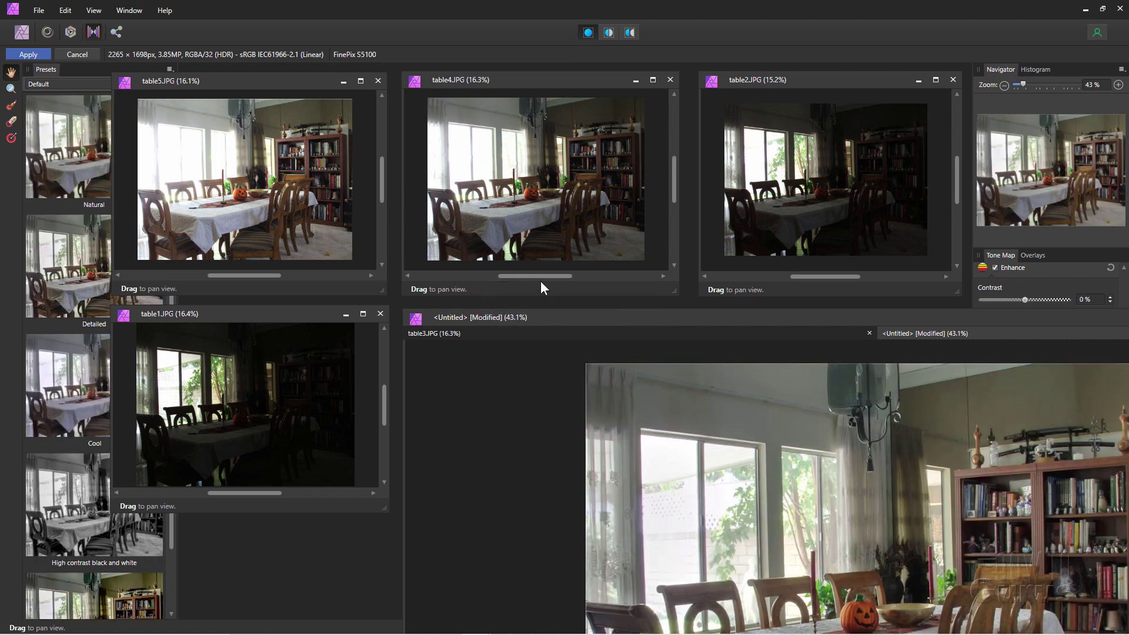
Minimize the table1, table2, table4 and table5 windows and shrink the merged image window
click(345, 81)
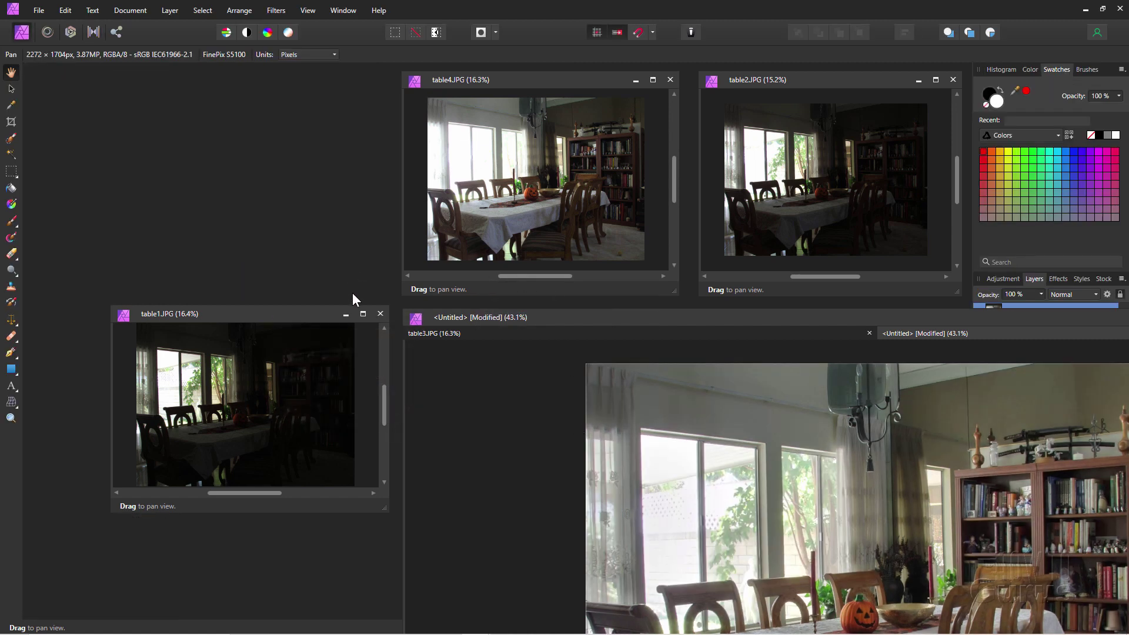
click(346, 315)
click(635, 81)
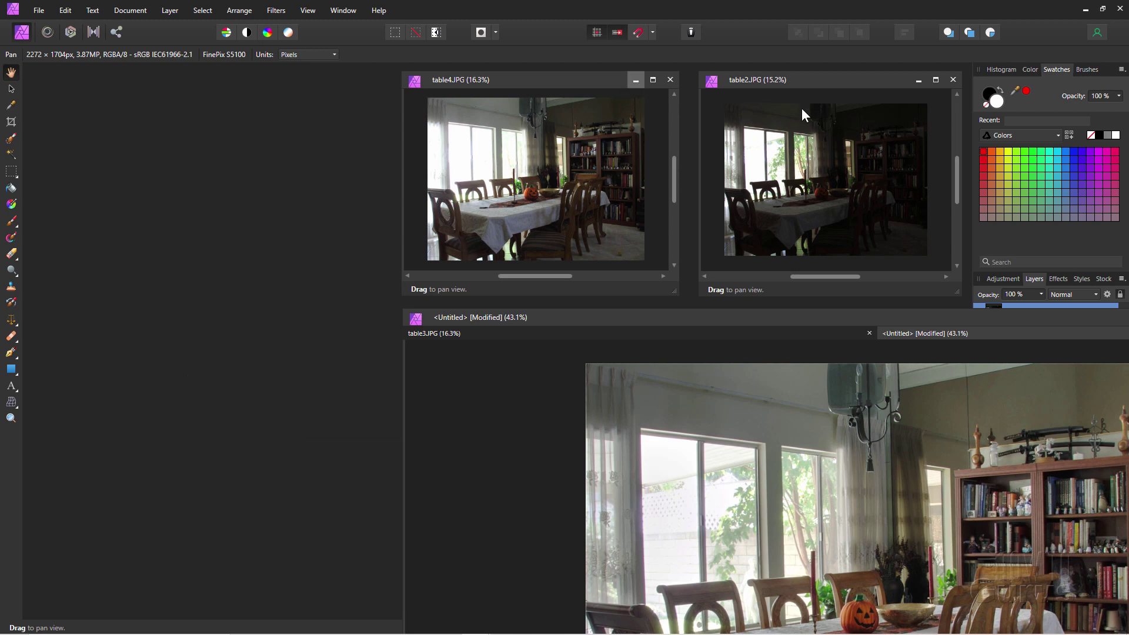
click(917, 86)
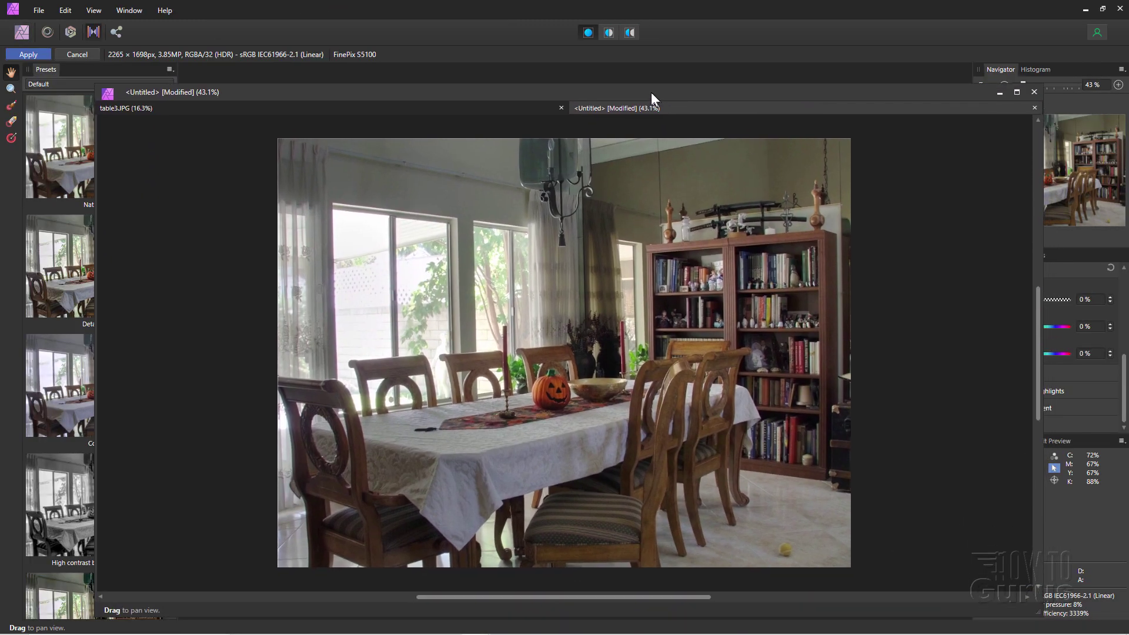
drag(651, 93, 647, 90)
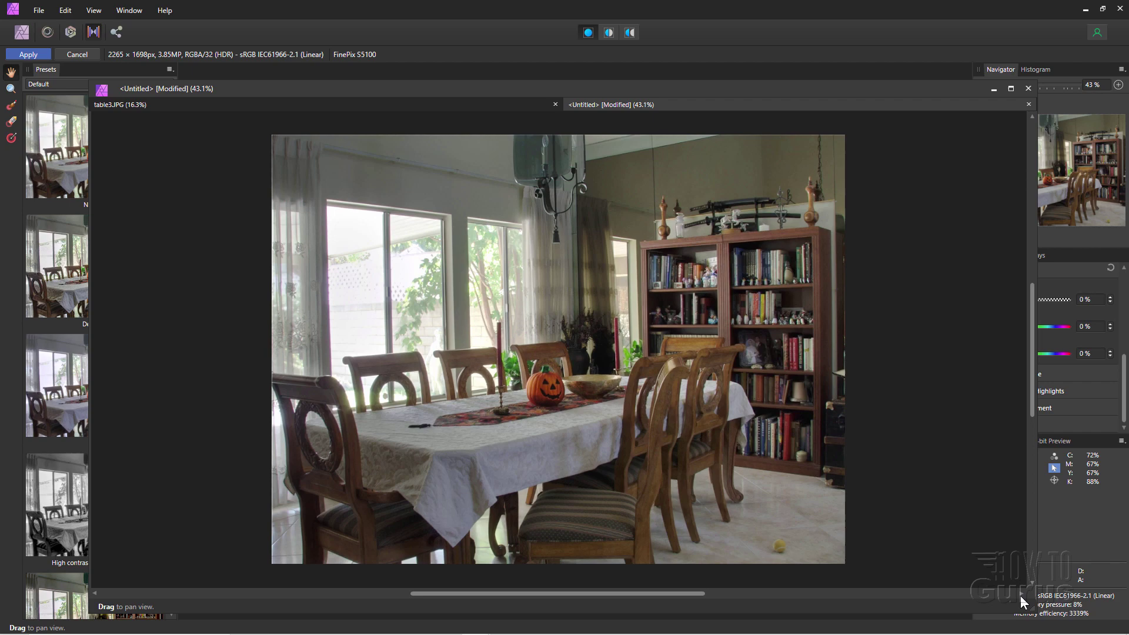
drag(1030, 606, 750, 566)
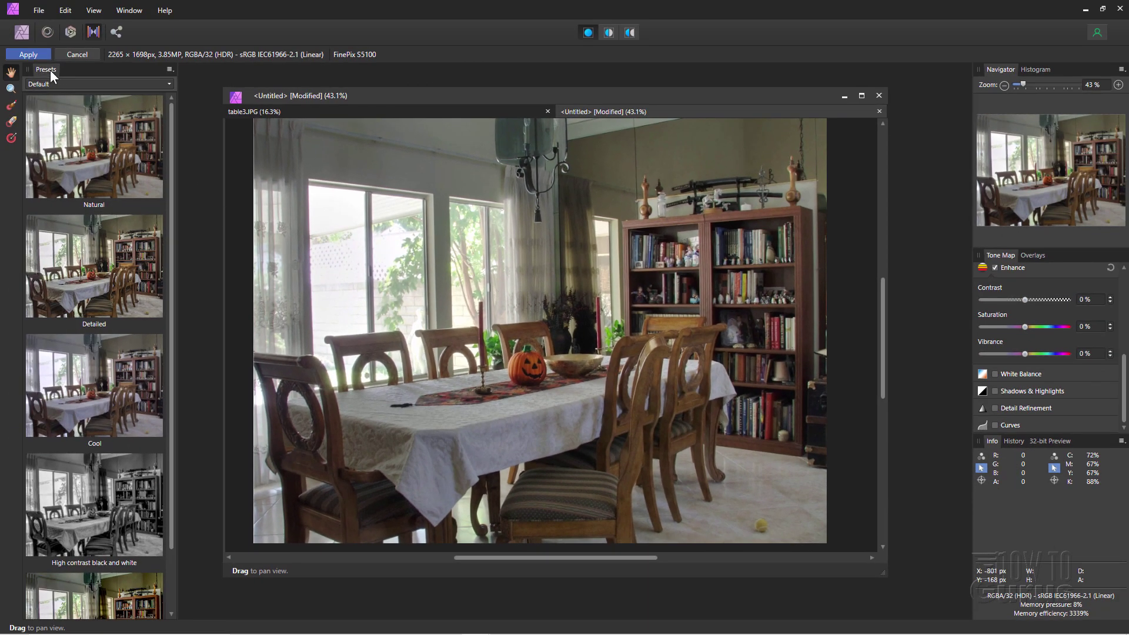
Compare the Natural, Detailed, Cool, High contrast black and white and Dramatic presets, settling on Detailed
click(106, 154)
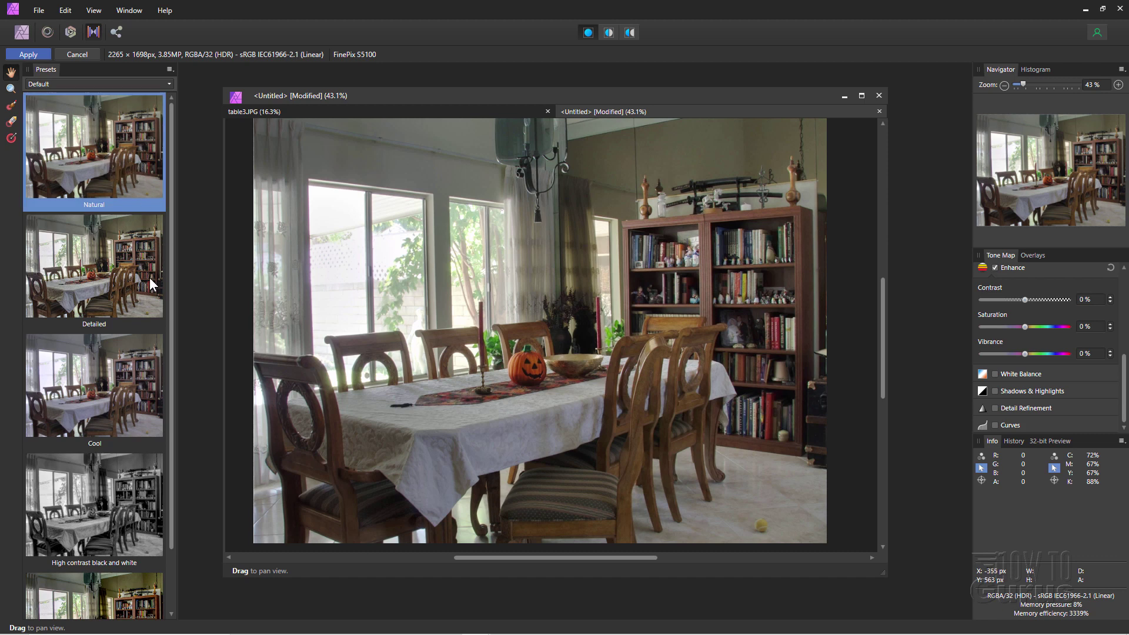
click(104, 273)
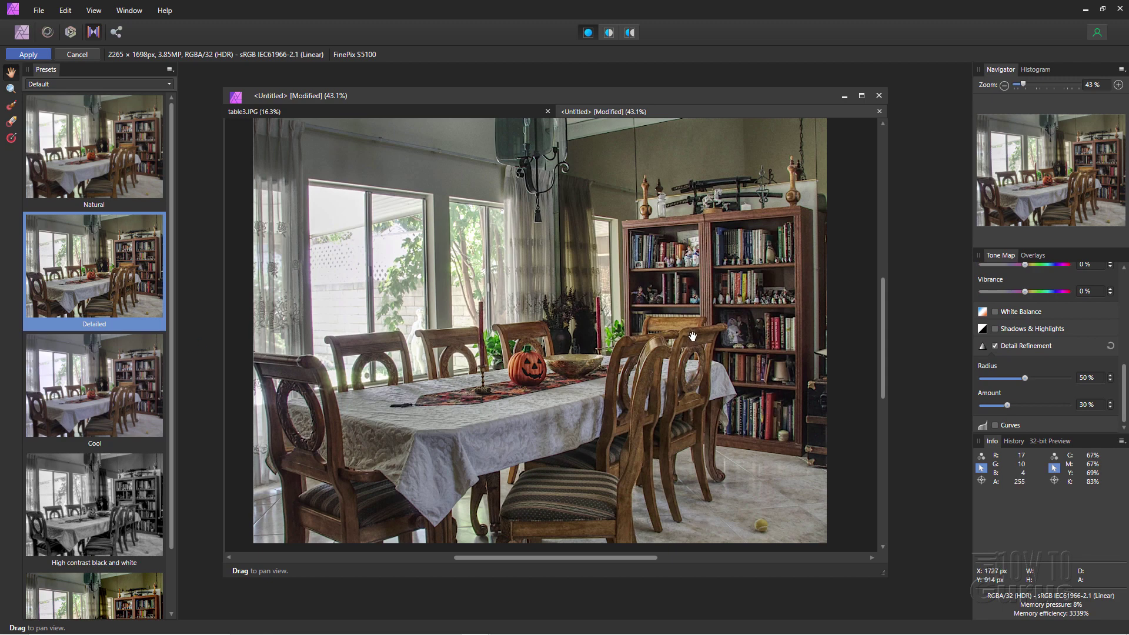
click(112, 392)
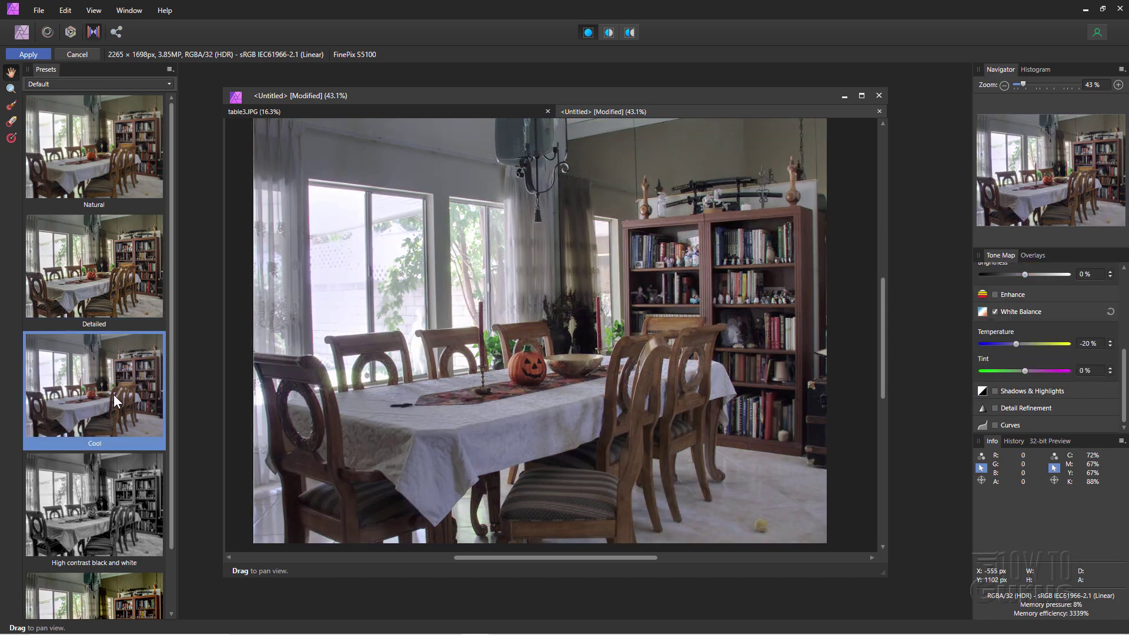
click(97, 496)
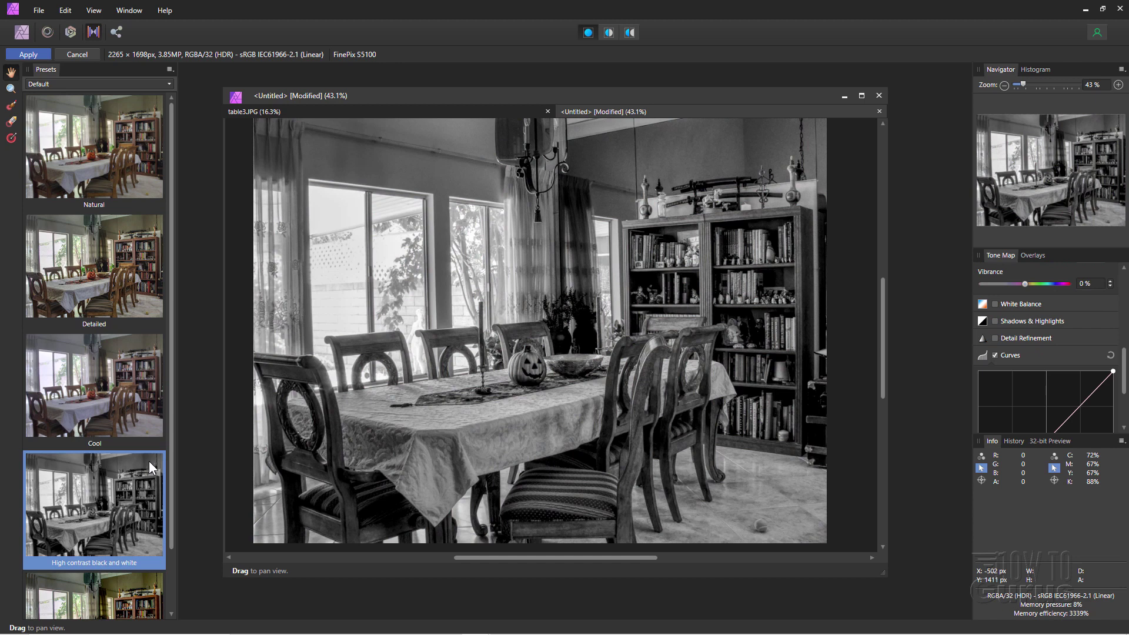
drag(171, 444, 167, 535)
click(88, 556)
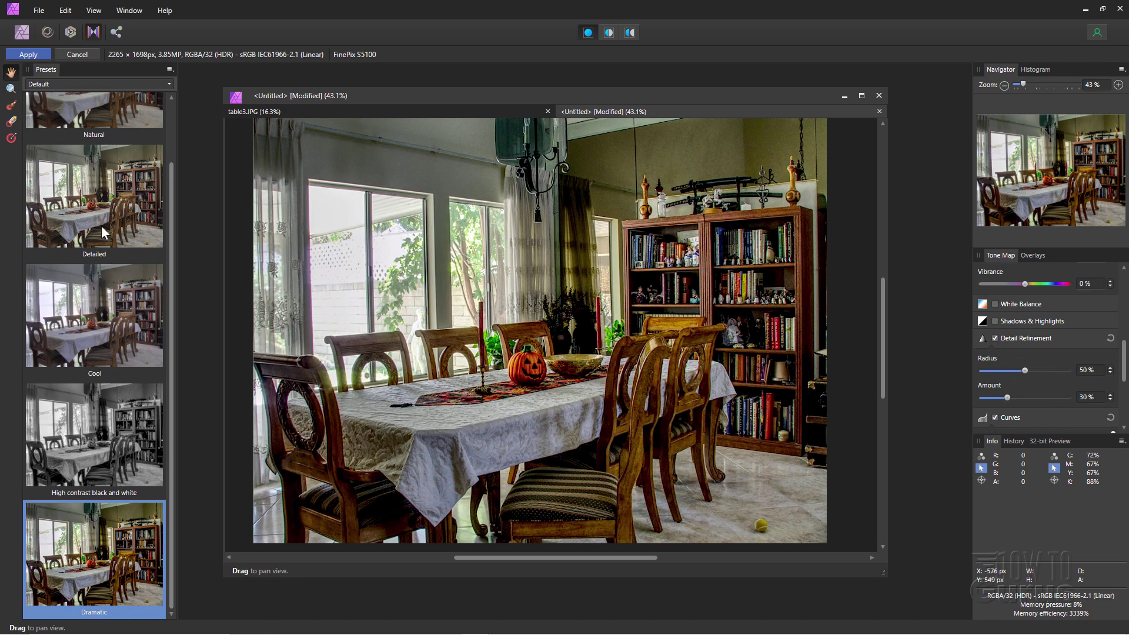
click(96, 206)
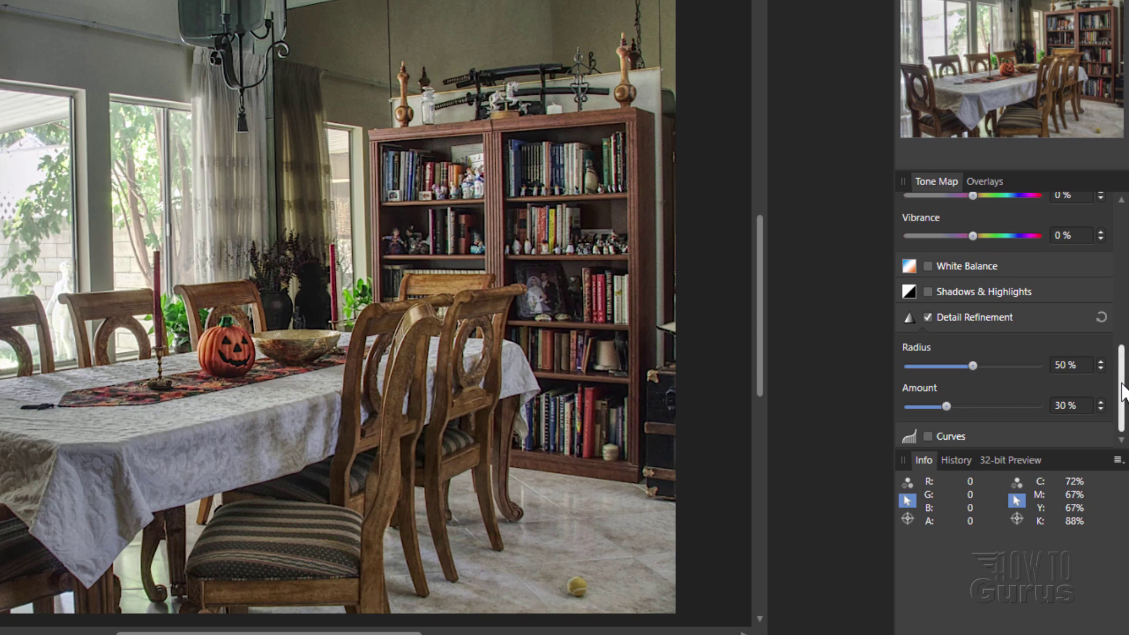
drag(1124, 393, 1124, 262)
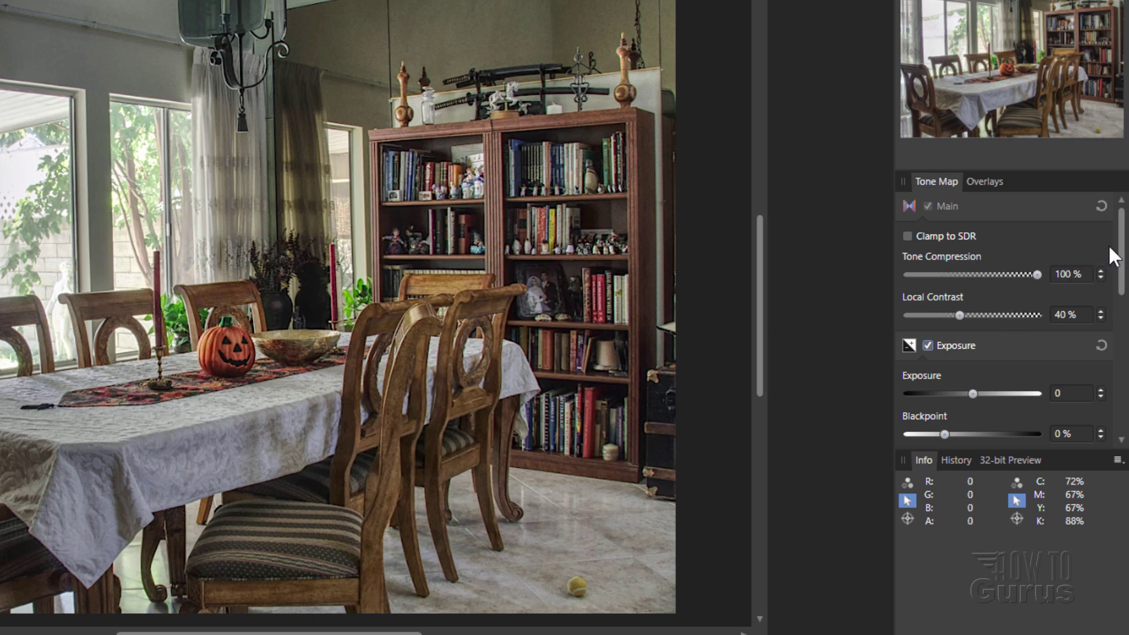
scroll(1121, 259, down, 2)
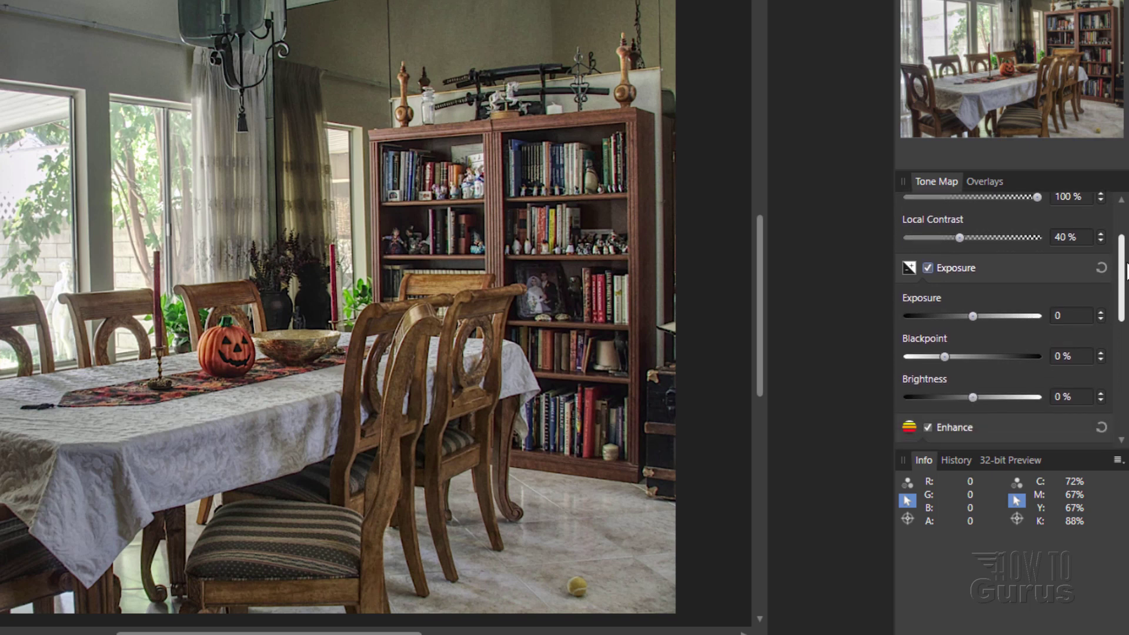
scroll(1035, 269, down, 1)
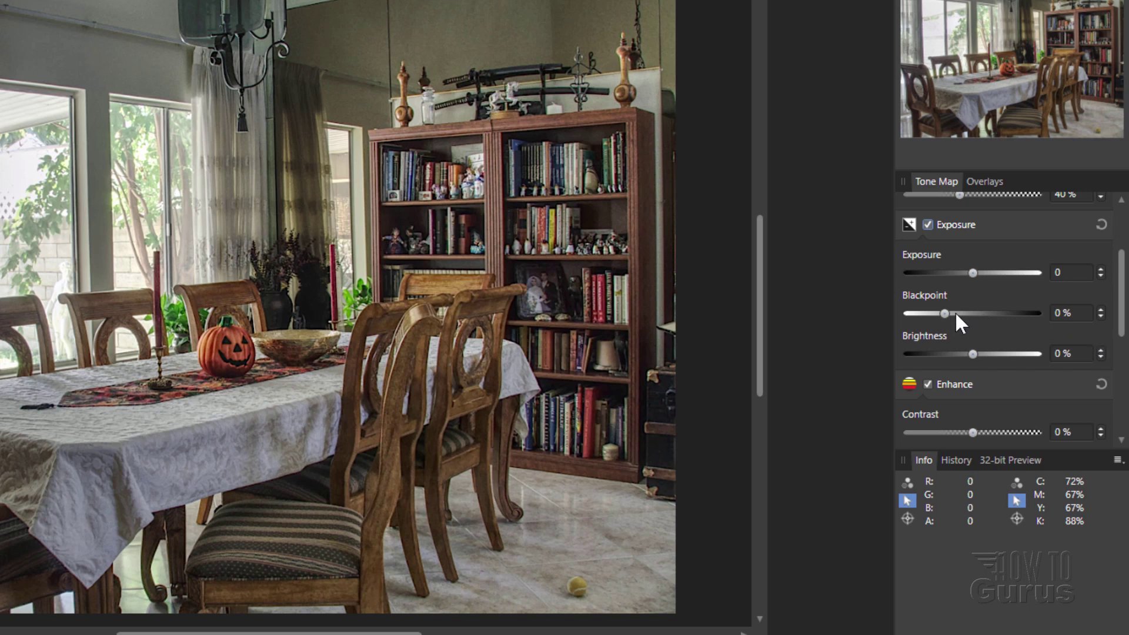
Adjust the Blackpoint spinner up and down, leaving it at 1 %
click(1102, 309)
click(1102, 309)
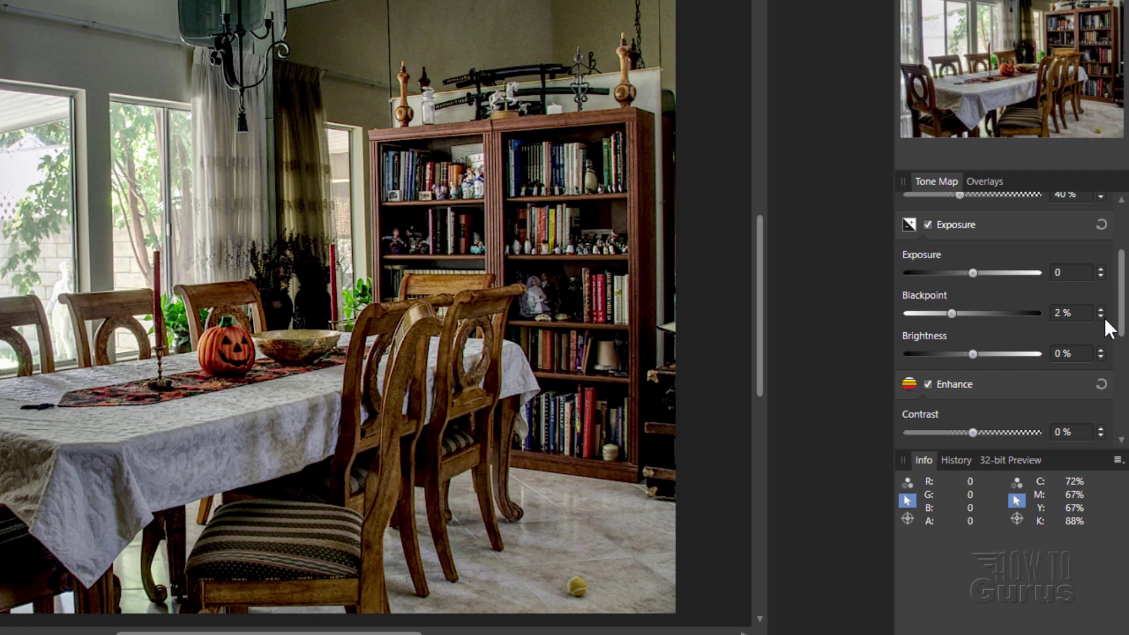
click(1102, 316)
click(1102, 317)
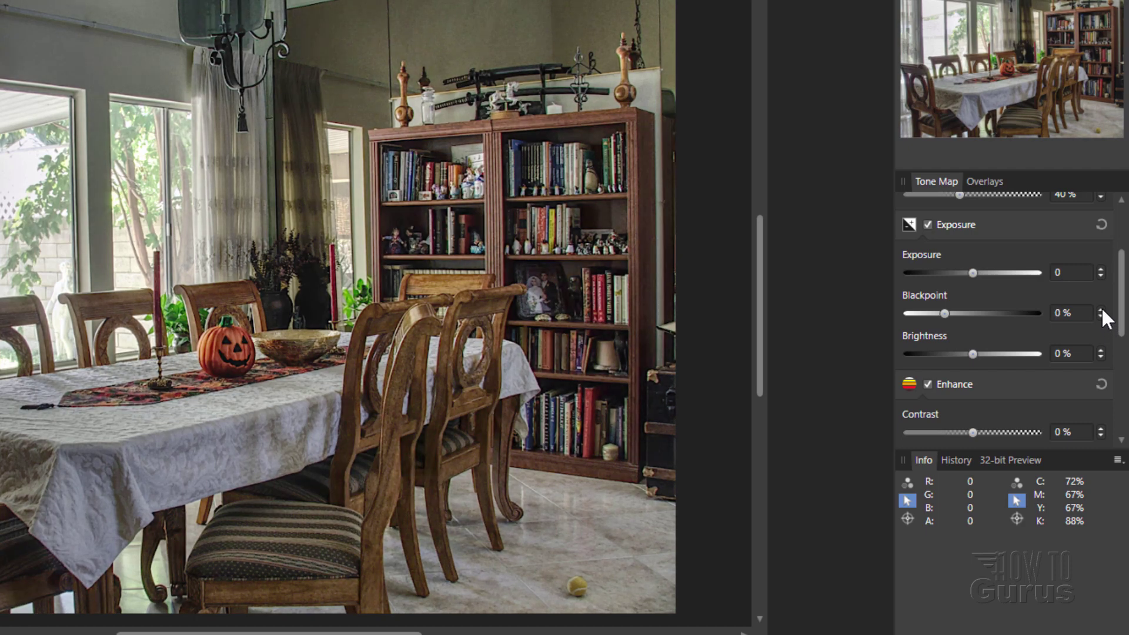
click(1102, 308)
click(1102, 307)
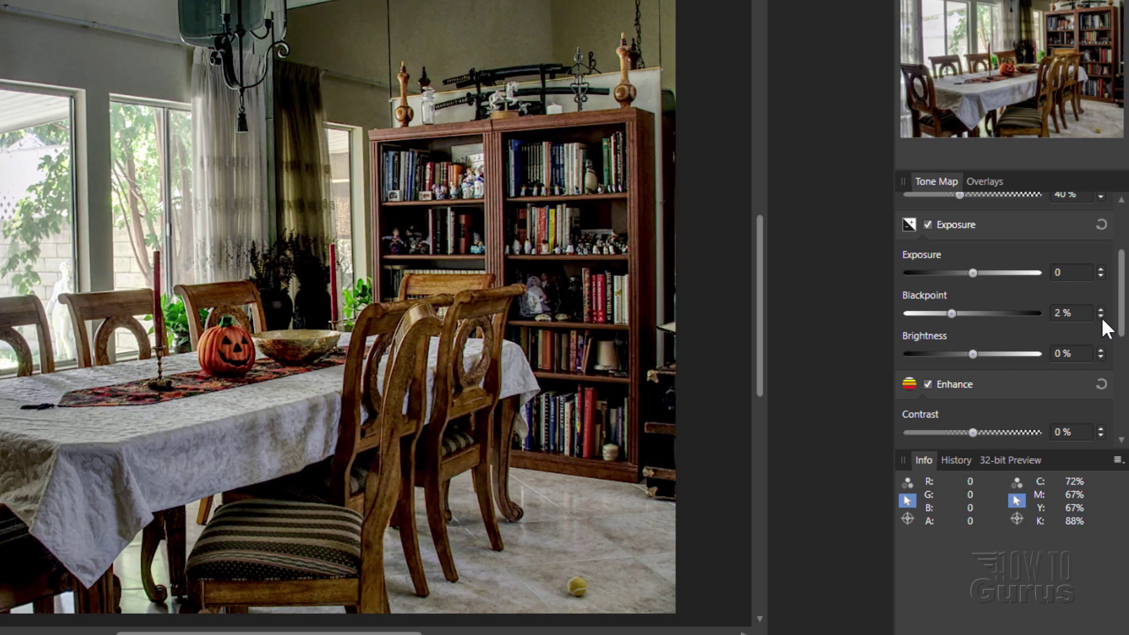
click(1102, 316)
click(1102, 307)
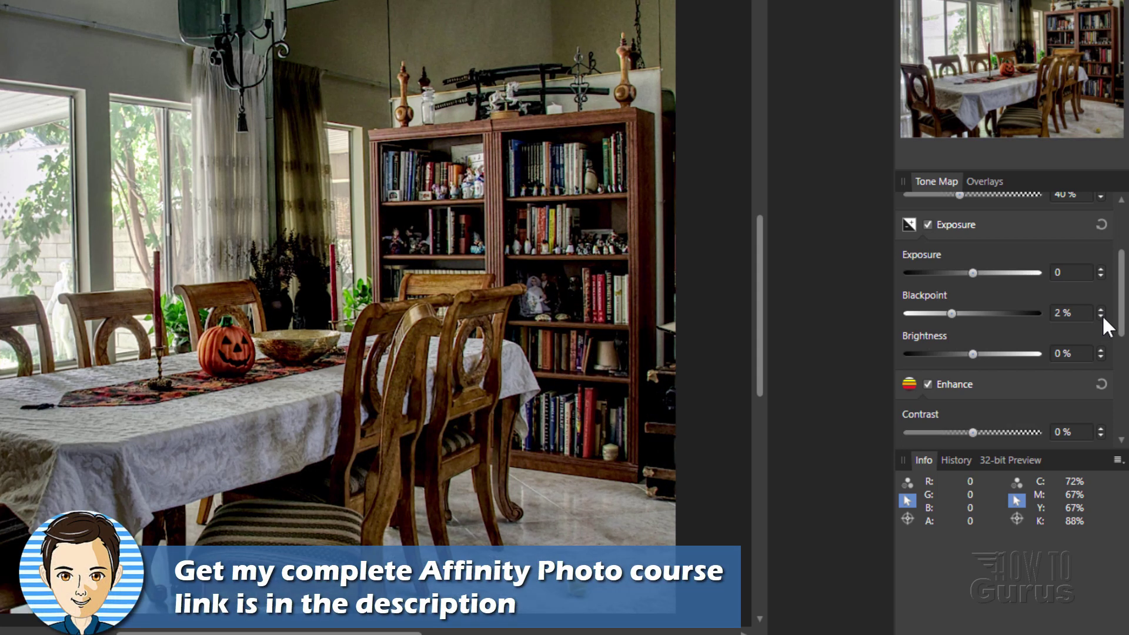
click(1102, 315)
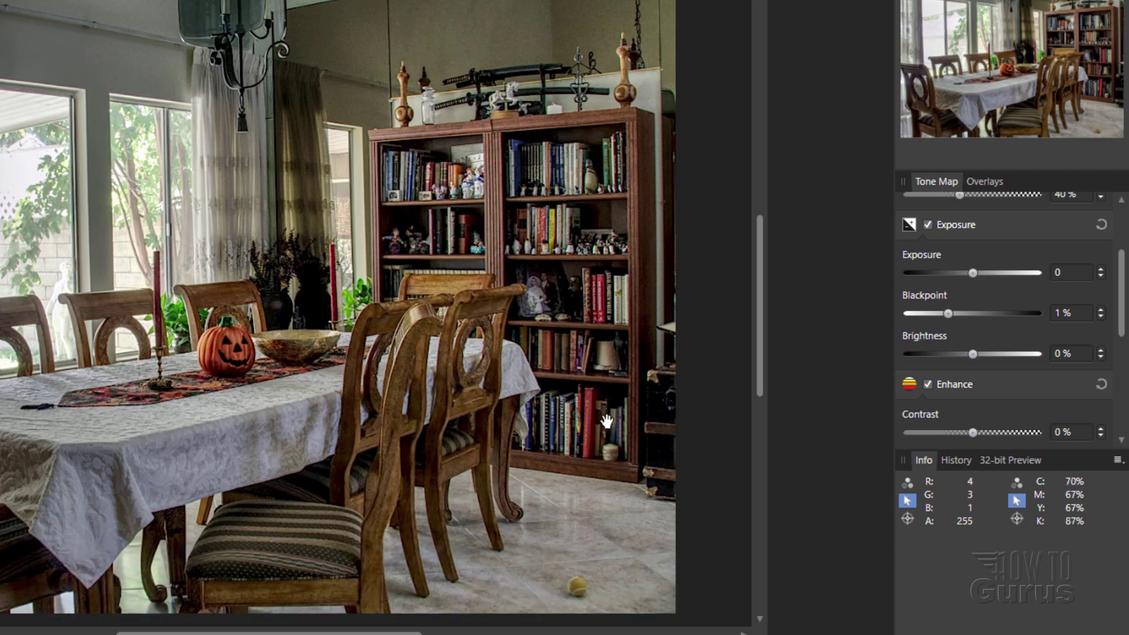
Try Exposure at 1 and back to 0, then lower Brightness to -3 %
click(1101, 269)
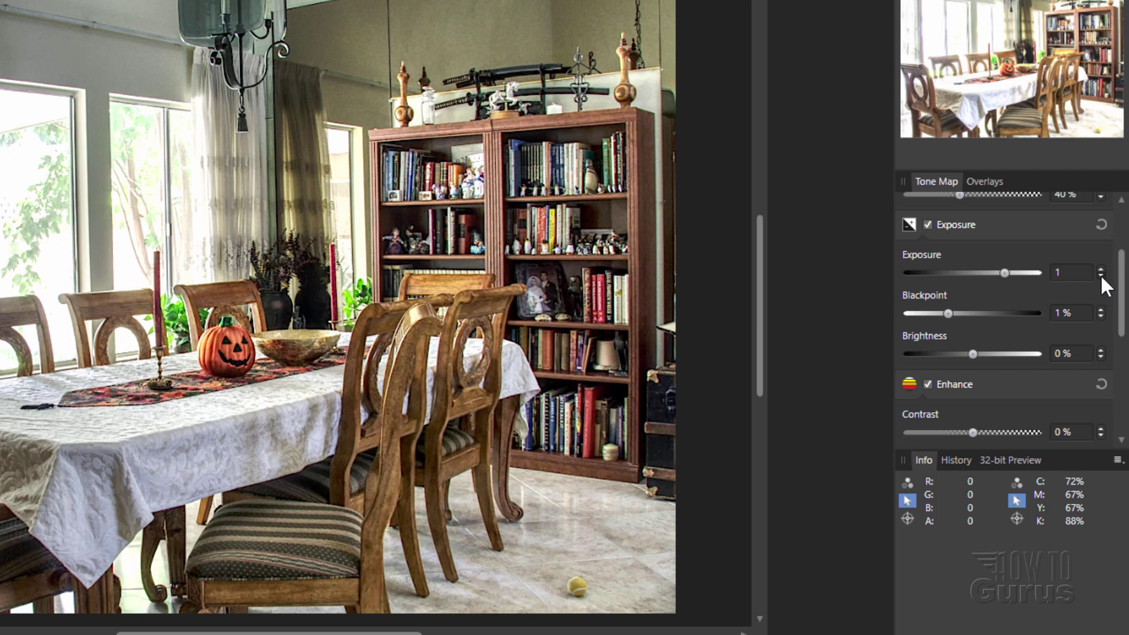
click(1100, 276)
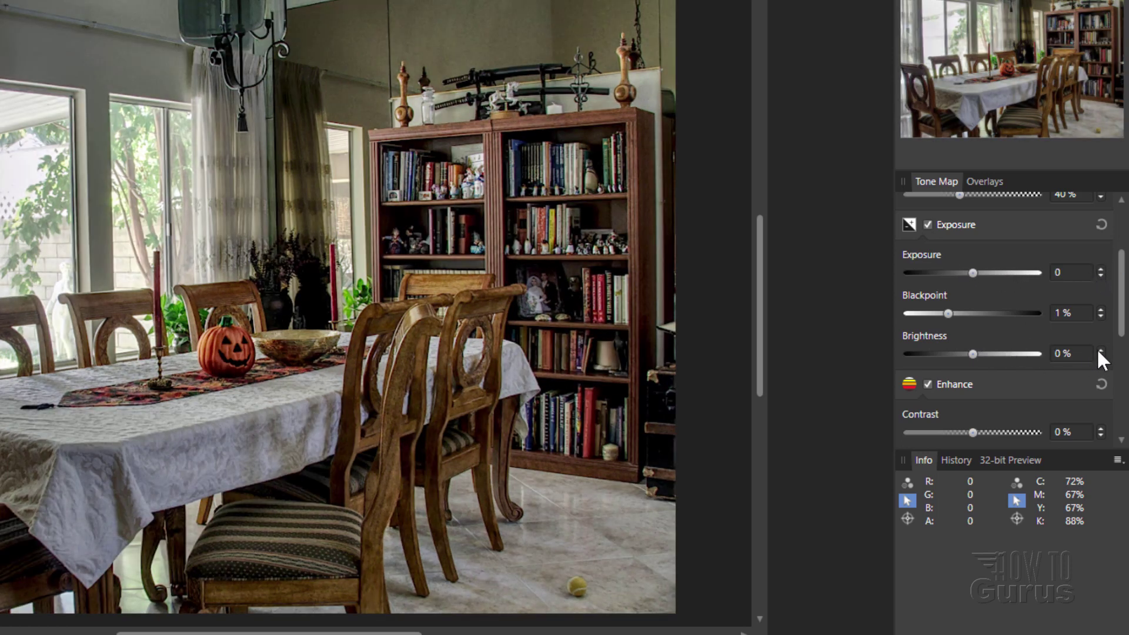
drag(1101, 348, 1100, 355)
Restore Brightness to 0 % and raise Enhance Saturation in steps to 7 %
click(1101, 350)
click(1102, 350)
click(1101, 350)
scroll(1078, 326, down, 5)
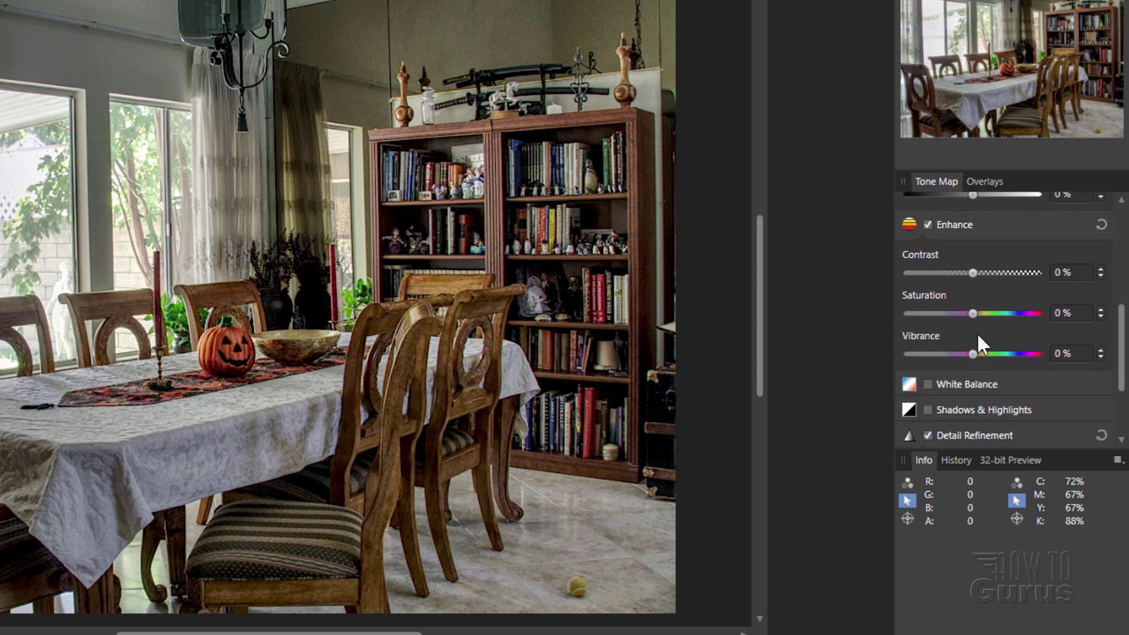
click(1101, 309)
click(1101, 309)
click(1101, 309)
click(1101, 310)
click(1101, 309)
click(1101, 309)
click(1101, 310)
click(1101, 310)
click(1102, 309)
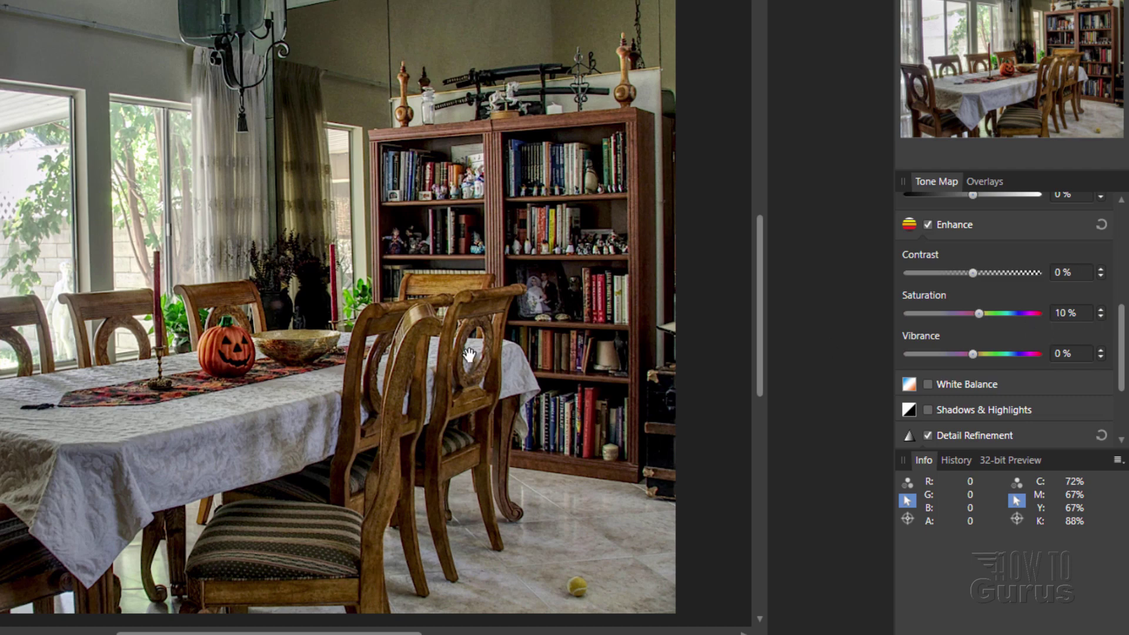